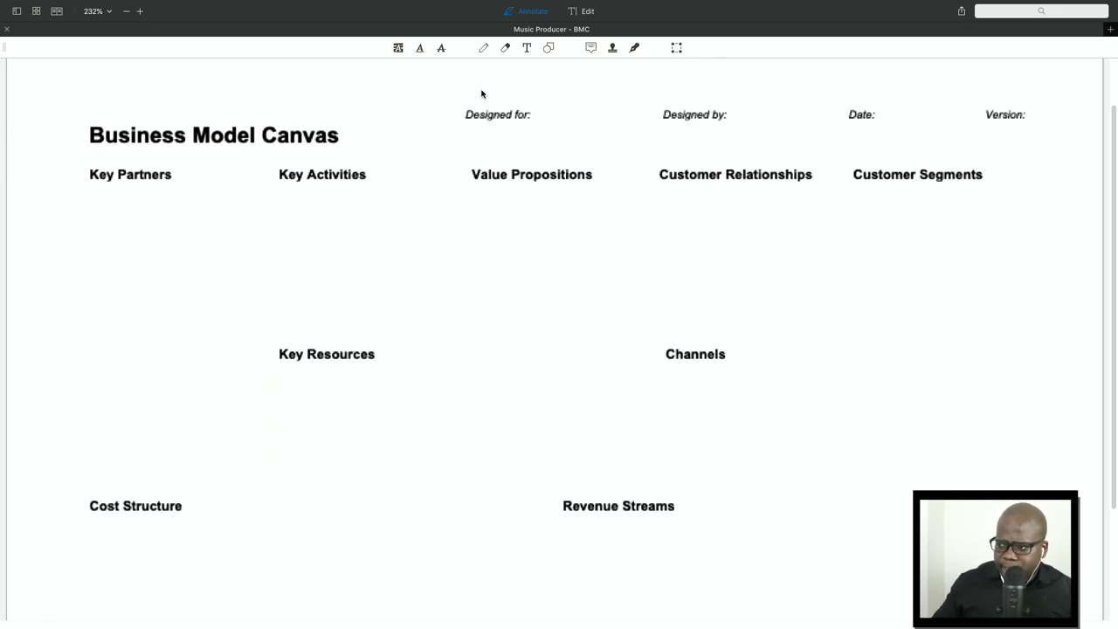
# - Draw a tall blue box over Customer Segments and a circle below Key Resources
pyautogui.hotkey('ctrl', 'shift', 'a')
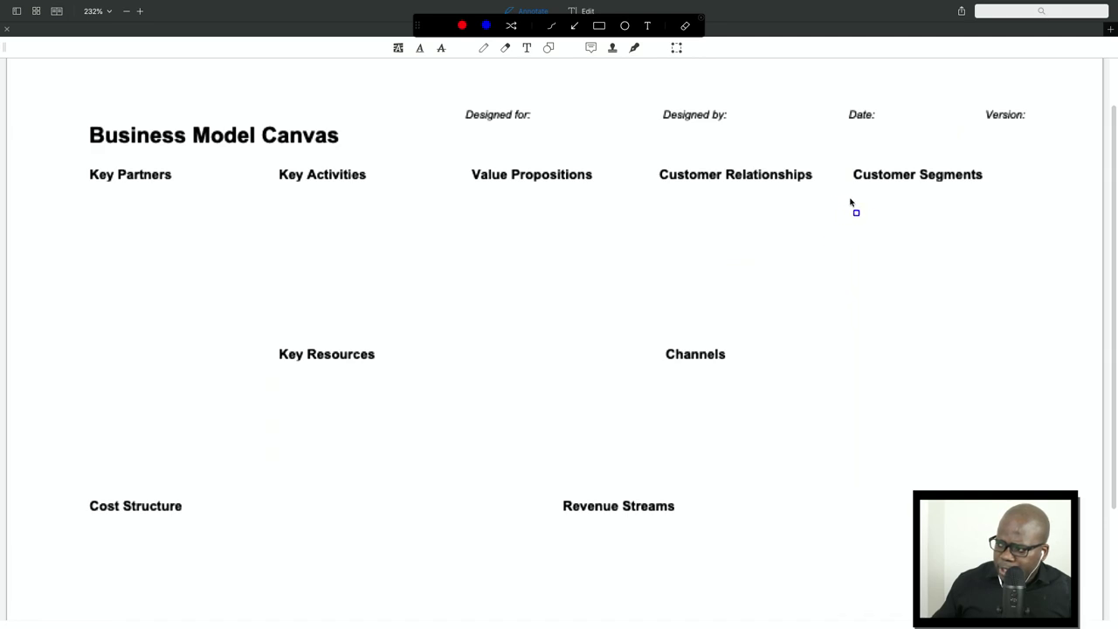
pyautogui.moveTo(866, 197)
pyautogui.mouseDown()
pyautogui.moveTo(991, 224)
pyautogui.moveTo(1018, 500)
pyautogui.mouseUp()
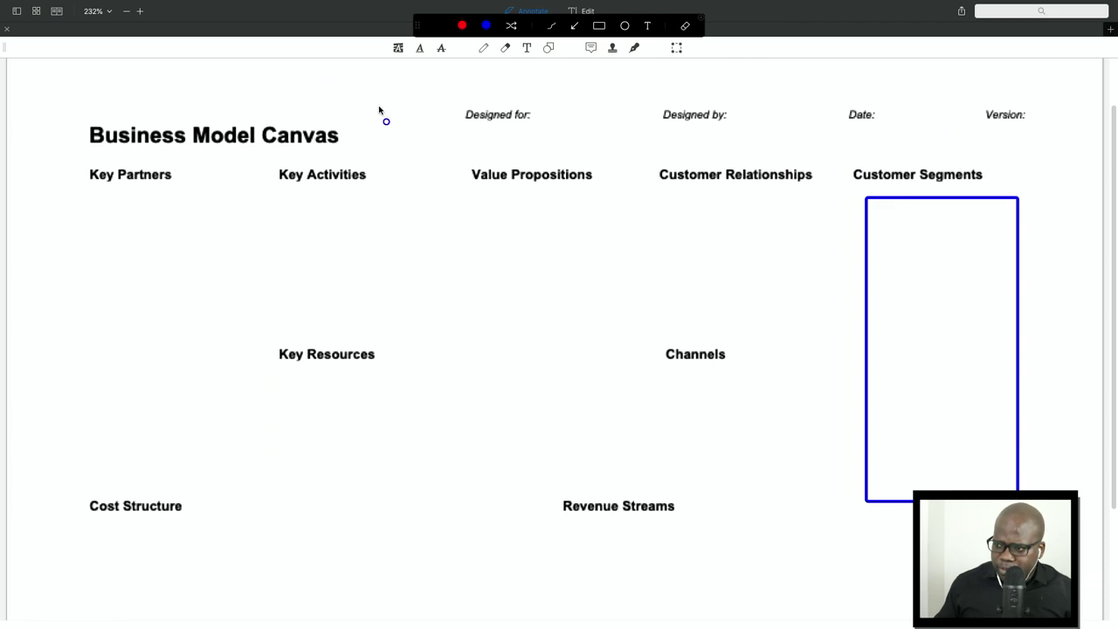
pyautogui.moveTo(316, 435); pyautogui.dragTo(449, 550)
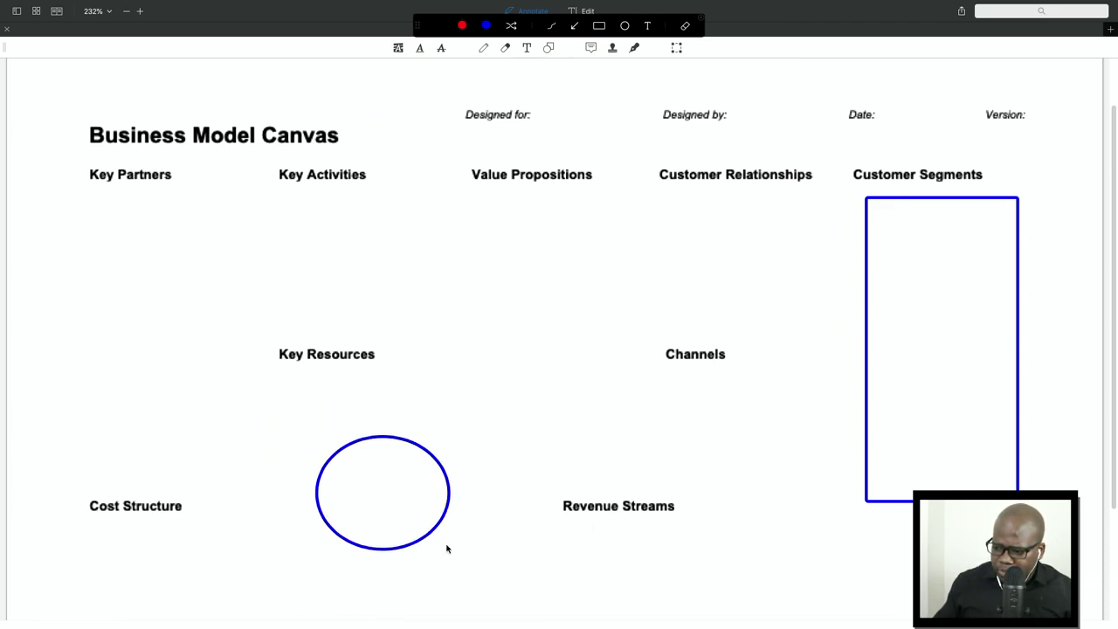
# - Fill the circle with five dots and add an arrow pointing into it
pyautogui.click(352, 453)
pyautogui.click(341, 491)
pyautogui.click(375, 513)
pyautogui.click(406, 504)
pyautogui.click(382, 477)
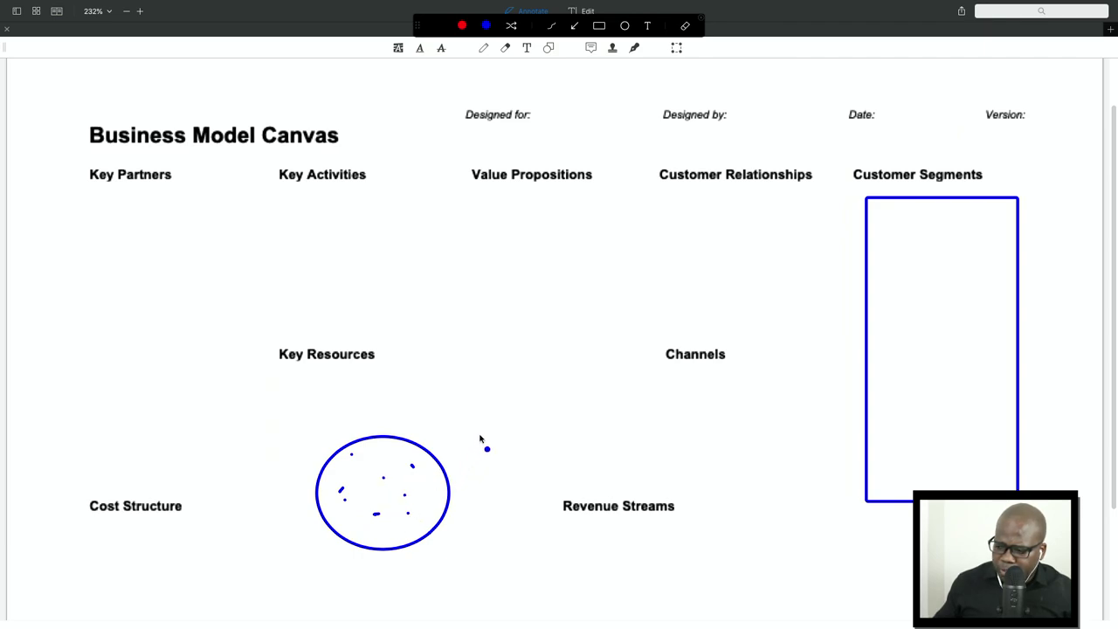
pyautogui.moveTo(479, 439)
pyautogui.mouseDown()
pyautogui.moveTo(401, 479)
pyautogui.moveTo(423, 480)
pyautogui.moveTo(496, 424)
pyautogui.moveTo(479, 437)
pyautogui.moveTo(507, 437)
pyautogui.moveTo(499, 431)
pyautogui.mouseUp()
pyautogui.click(483, 447)
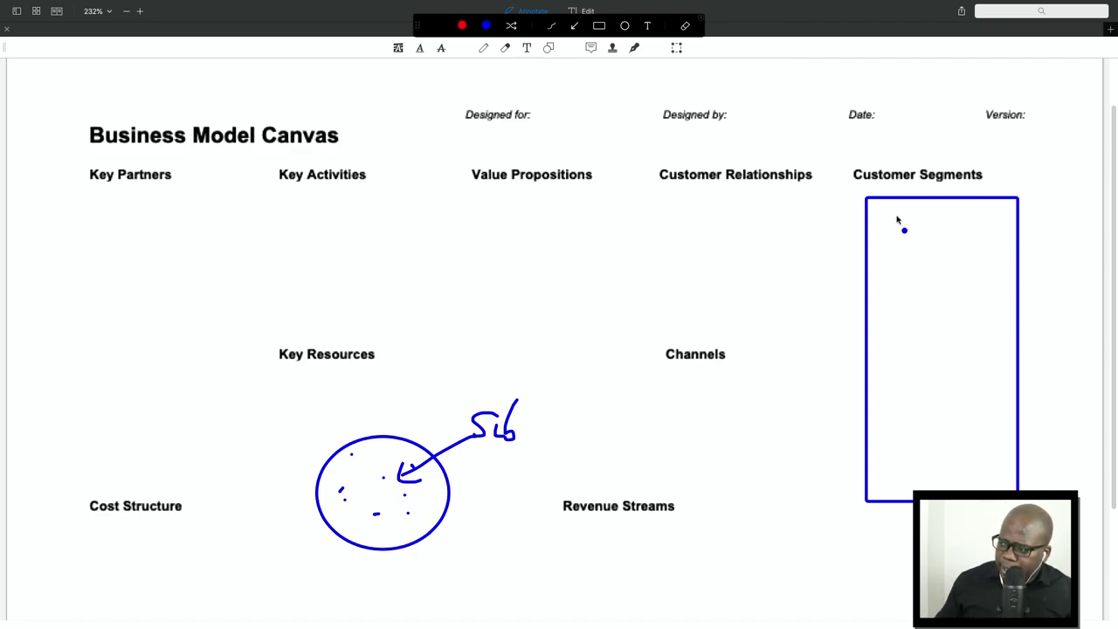
# - Handwrite T1, T2, T3 in Customer Segments with a mark beside T1, then sketch strokes under Value Propositions
pyautogui.click(885, 235)
pyautogui.moveTo(905, 227)
pyautogui.mouseDown()
pyautogui.moveTo(920, 227)
pyautogui.moveTo(898, 252)
pyautogui.moveTo(914, 255)
pyautogui.mouseUp()
pyautogui.moveTo(873, 295); pyautogui.dragTo(921, 278)
pyautogui.moveTo(907, 279)
pyautogui.mouseDown()
pyautogui.moveTo(896, 301)
pyautogui.moveTo(934, 308)
pyautogui.mouseUp()
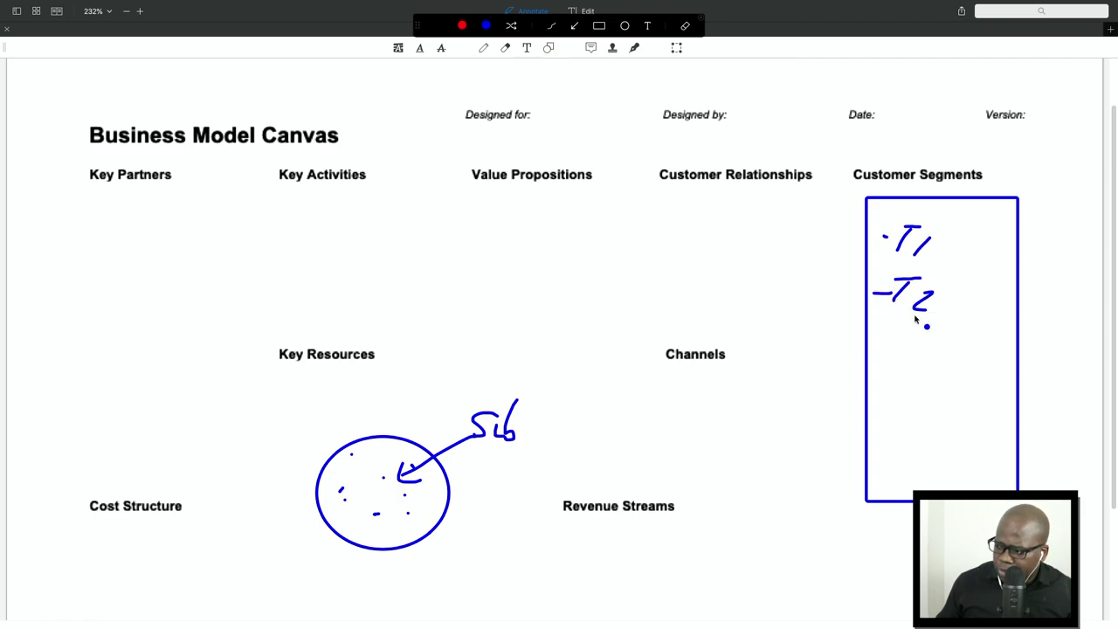
pyautogui.moveTo(867, 342)
pyautogui.mouseDown()
pyautogui.moveTo(883, 355)
pyautogui.moveTo(928, 329)
pyautogui.moveTo(905, 358)
pyautogui.moveTo(917, 360)
pyautogui.mouseUp()
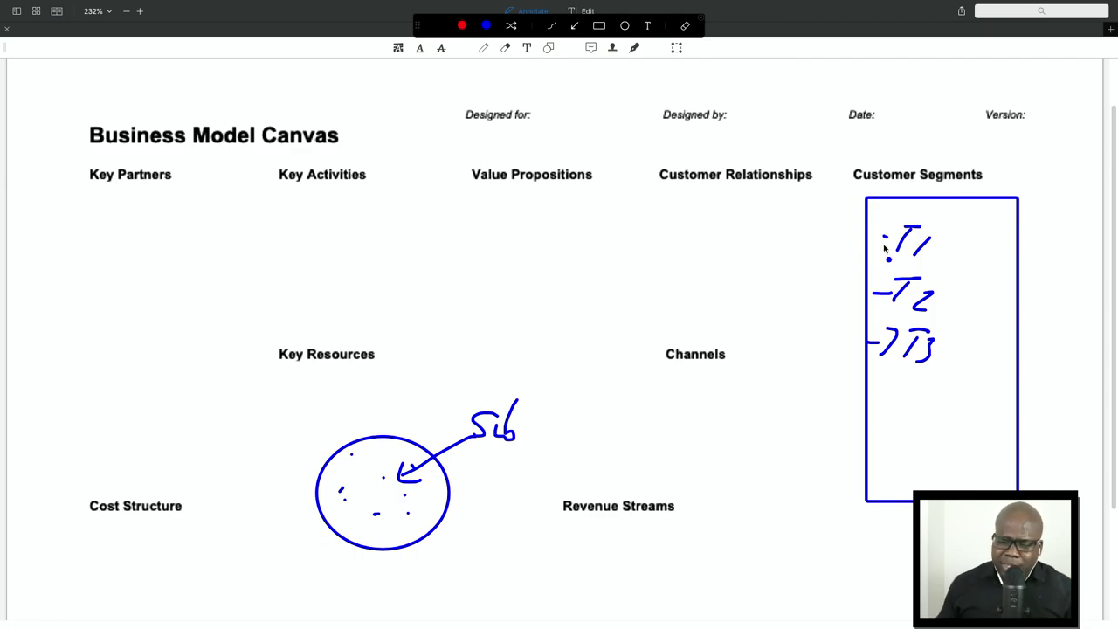
pyautogui.moveTo(980, 230)
pyautogui.mouseDown()
pyautogui.moveTo(963, 258)
pyautogui.moveTo(975, 270)
pyautogui.mouseUp()
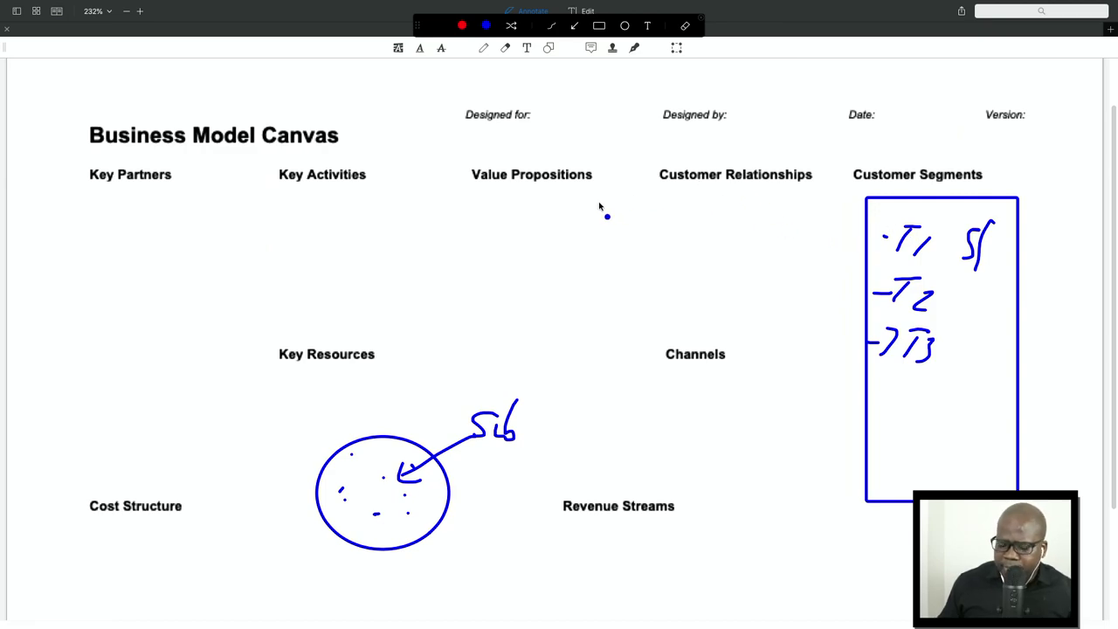
pyautogui.moveTo(471, 201)
pyautogui.mouseDown()
pyautogui.moveTo(580, 210)
pyautogui.moveTo(597, 303)
pyautogui.mouseUp()
# - Undo the two stray strokes and draw a frame under Value Propositions
pyautogui.hotkey('ctrl', 'z')
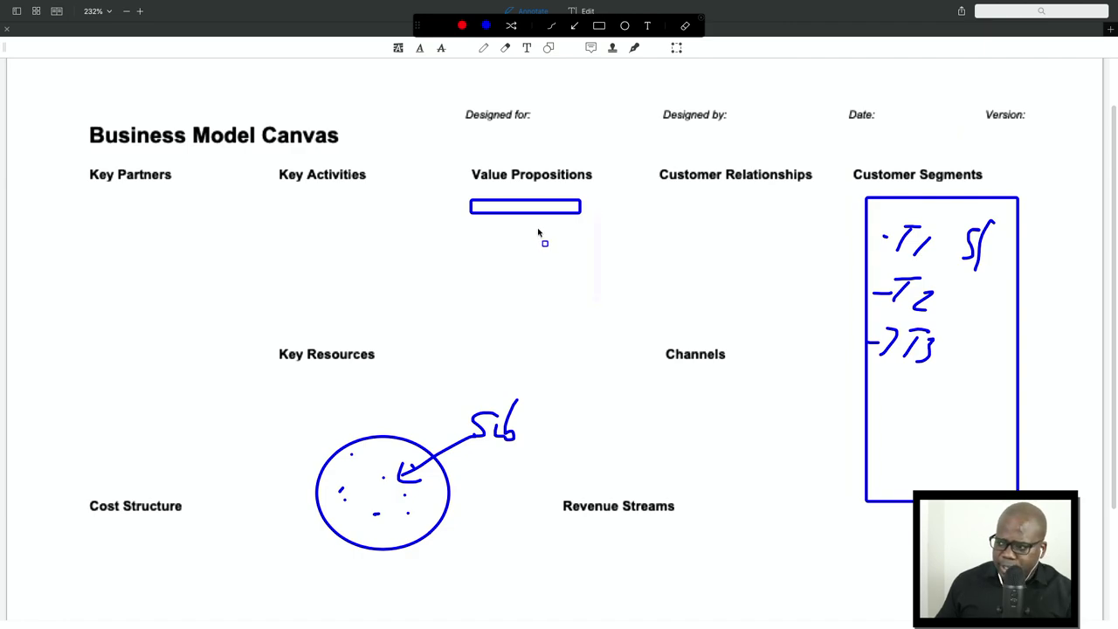
pyautogui.hotkey('ctrl', 'z')
pyautogui.moveTo(461, 196)
pyautogui.mouseDown()
pyautogui.moveTo(602, 305)
pyautogui.moveTo(602, 374)
pyautogui.mouseUp()
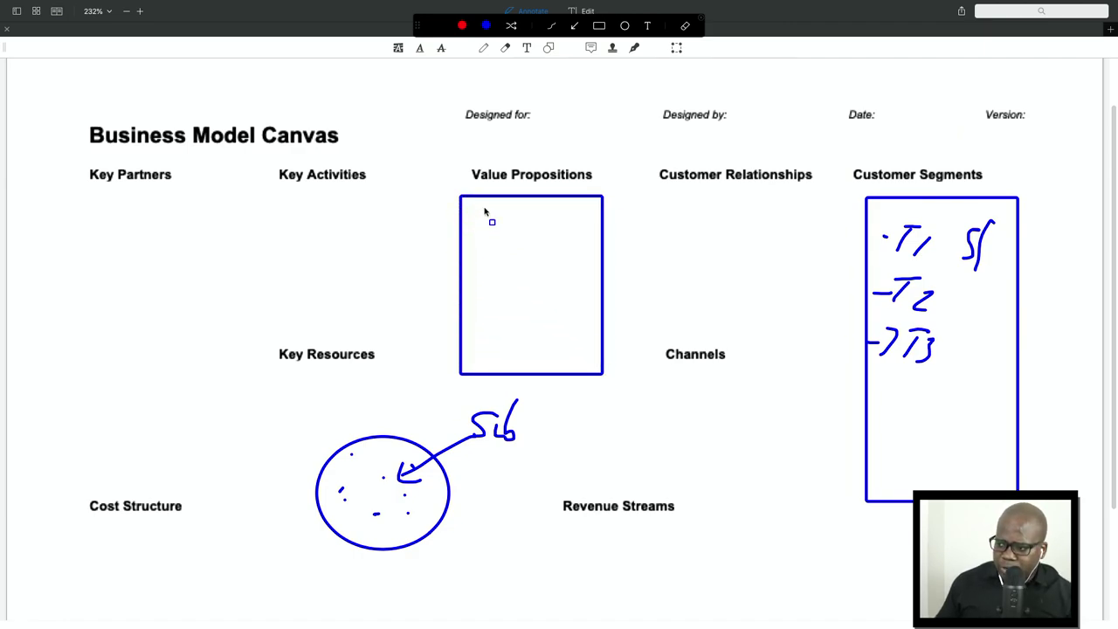
# - Stack three smaller boxes inside the frame and draw a line from the circle to Customer Segments
pyautogui.moveTo(477, 208); pyautogui.dragTo(578, 238)
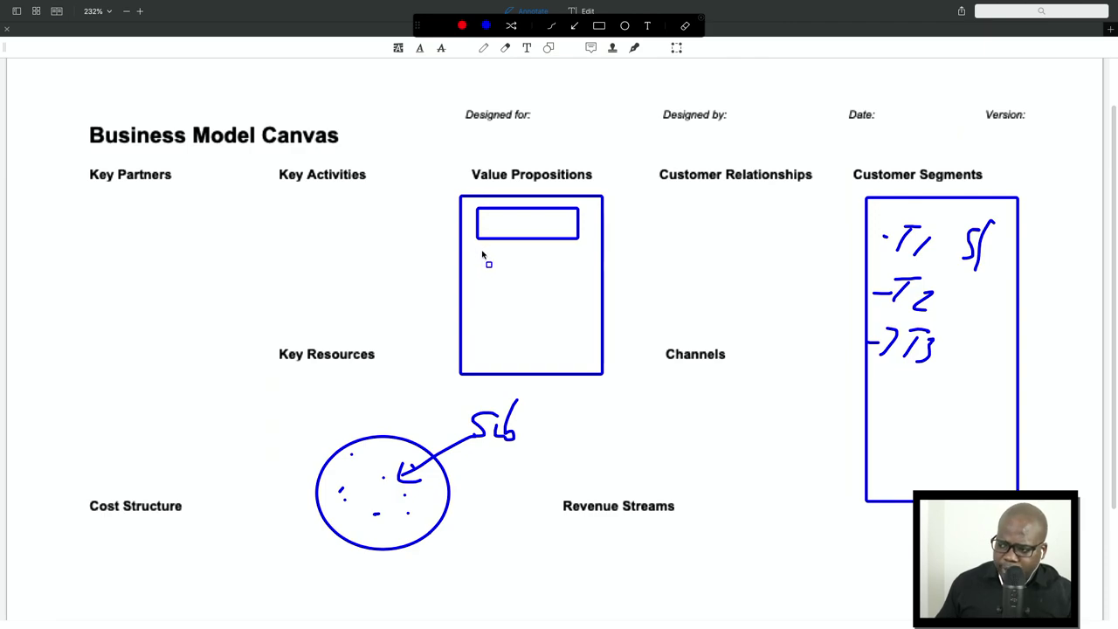
pyautogui.moveTo(482, 255)
pyautogui.mouseDown()
pyautogui.moveTo(551, 302)
pyautogui.moveTo(579, 302)
pyautogui.mouseUp()
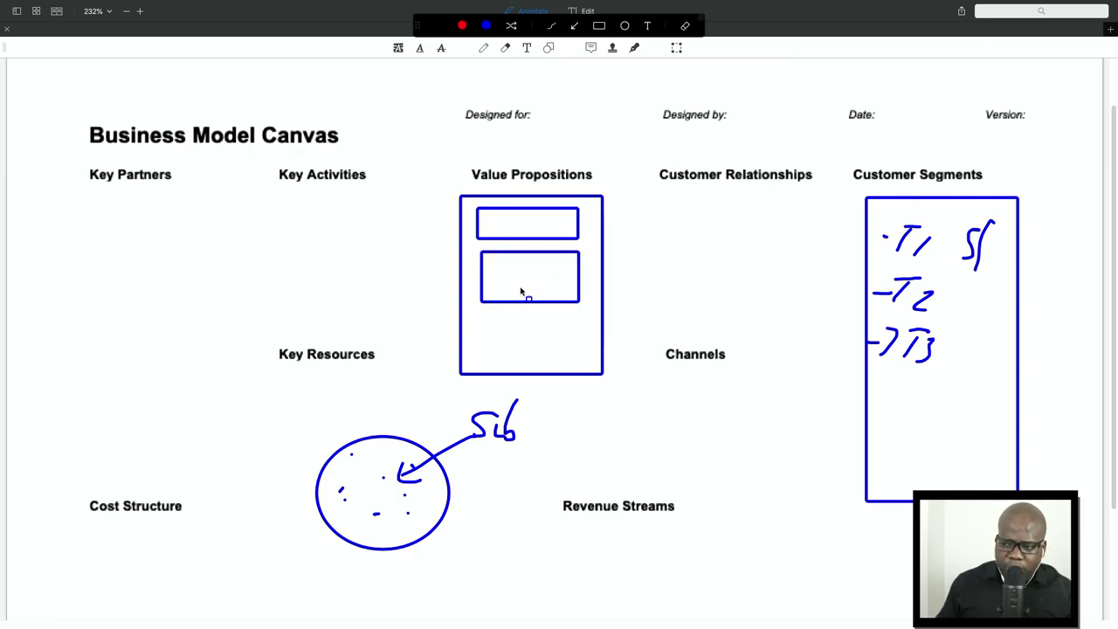
pyautogui.moveTo(483, 312); pyautogui.dragTo(568, 316)
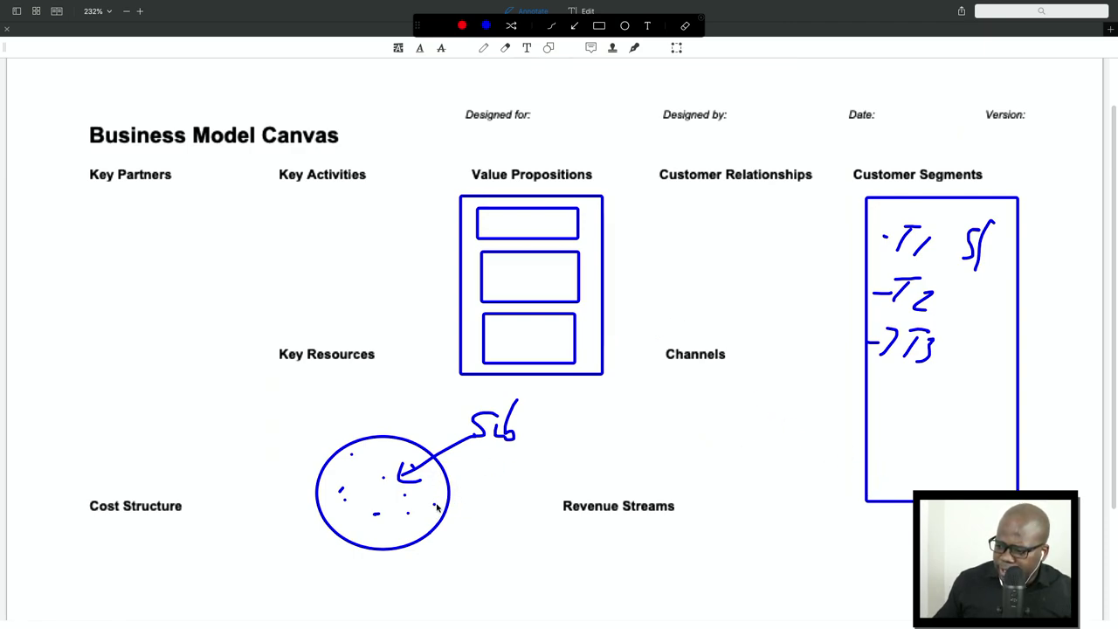
pyautogui.moveTo(437, 507)
pyautogui.mouseDown()
pyautogui.moveTo(824, 466)
pyautogui.moveTo(900, 445)
pyautogui.moveTo(935, 417)
pyautogui.mouseUp()
# - Write a T where the line meets Customer Segments and handwrite 'Twitch' under Cost Structure
pyautogui.moveTo(918, 418); pyautogui.dragTo(910, 443)
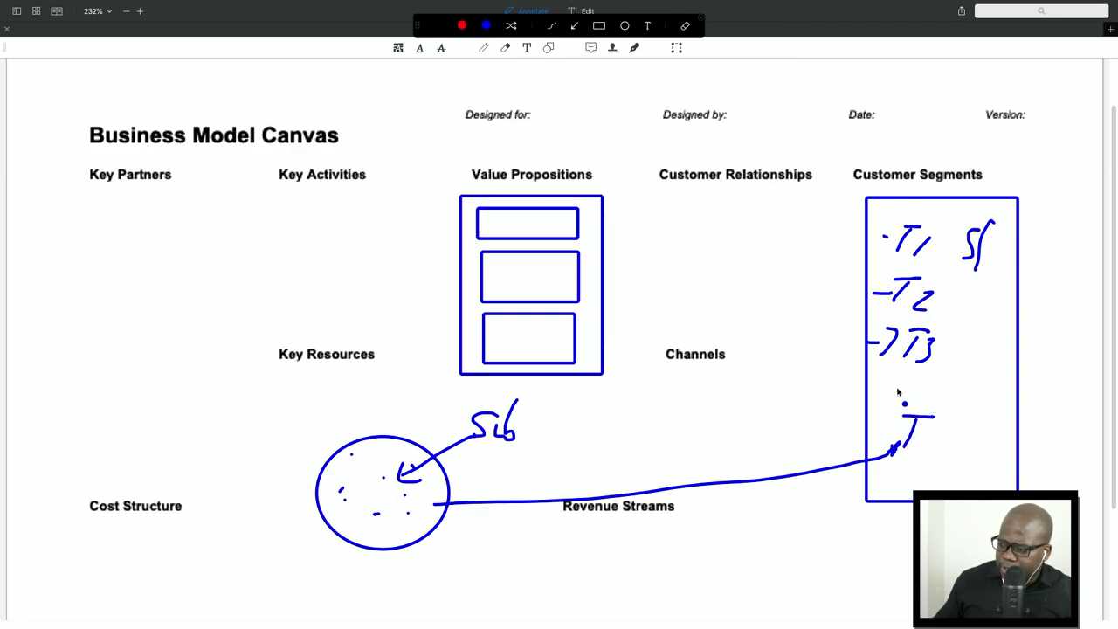
pyautogui.moveTo(871, 385); pyautogui.dragTo(851, 386)
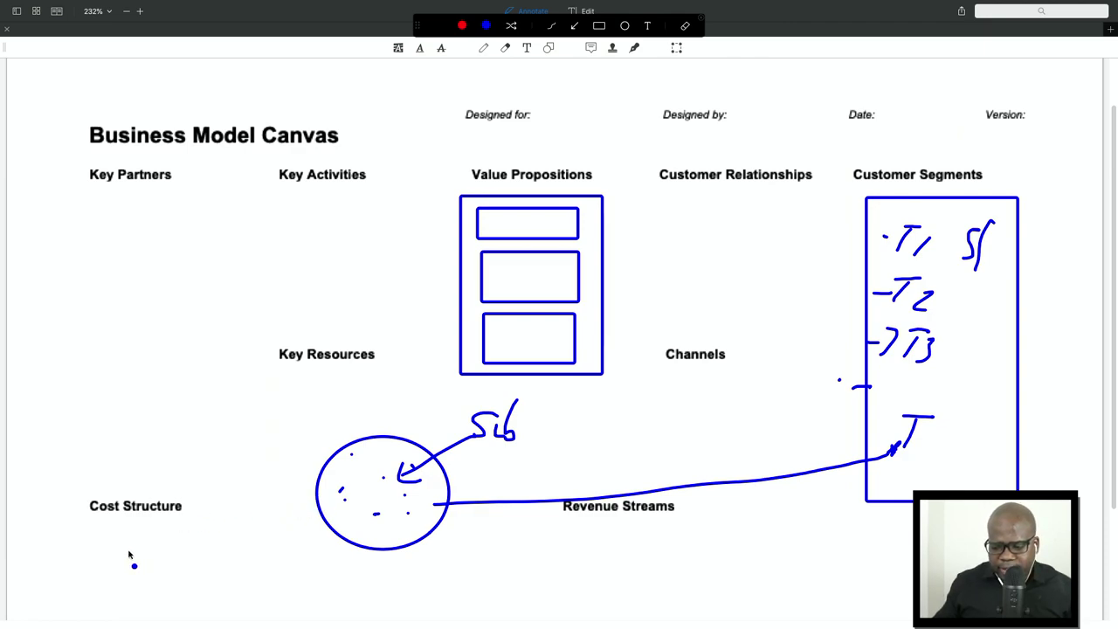
pyautogui.moveTo(86, 536)
pyautogui.mouseDown()
pyautogui.moveTo(118, 538)
pyautogui.moveTo(104, 566)
pyautogui.mouseUp()
pyautogui.moveTo(124, 548); pyautogui.dragTo(160, 561)
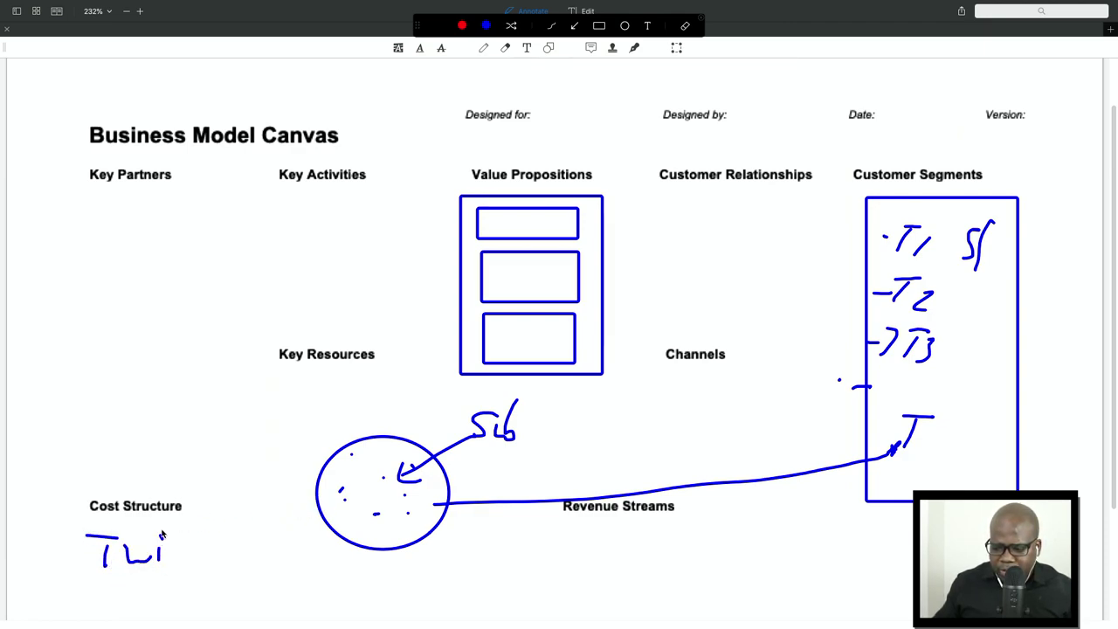
pyautogui.moveTo(184, 518)
pyautogui.mouseDown()
pyautogui.moveTo(182, 563)
pyautogui.moveTo(215, 564)
pyautogui.mouseUp()
pyautogui.moveTo(229, 525); pyautogui.dragTo(237, 564)
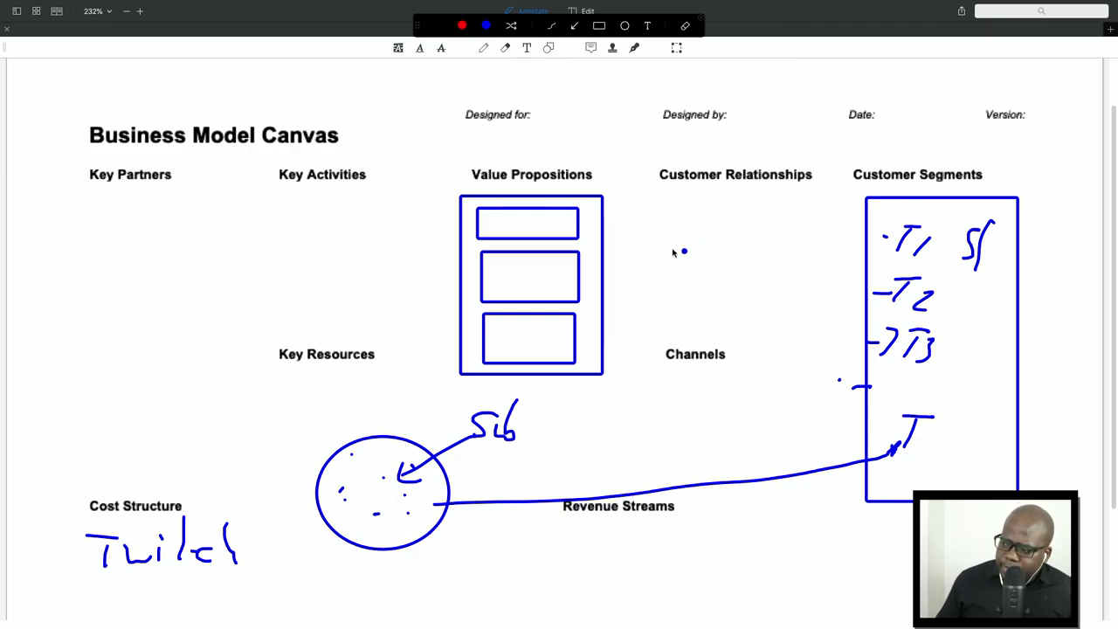
# - Redo the Channels label with a small box beside the T, then start a line from Value Propositions toward T1
pyautogui.moveTo(681, 381); pyautogui.dragTo(686, 379)
pyautogui.moveTo(669, 381)
pyautogui.mouseDown()
pyautogui.moveTo(669, 411)
pyautogui.moveTo(712, 409)
pyautogui.moveTo(692, 381)
pyautogui.mouseUp()
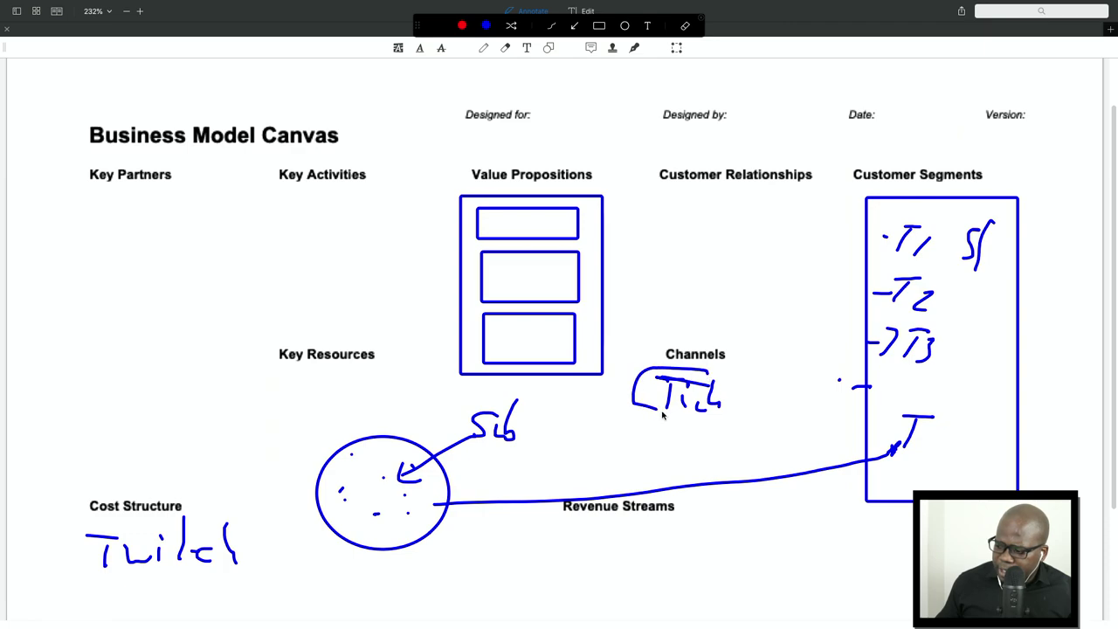
pyautogui.hotkey('ctrl', 'z')
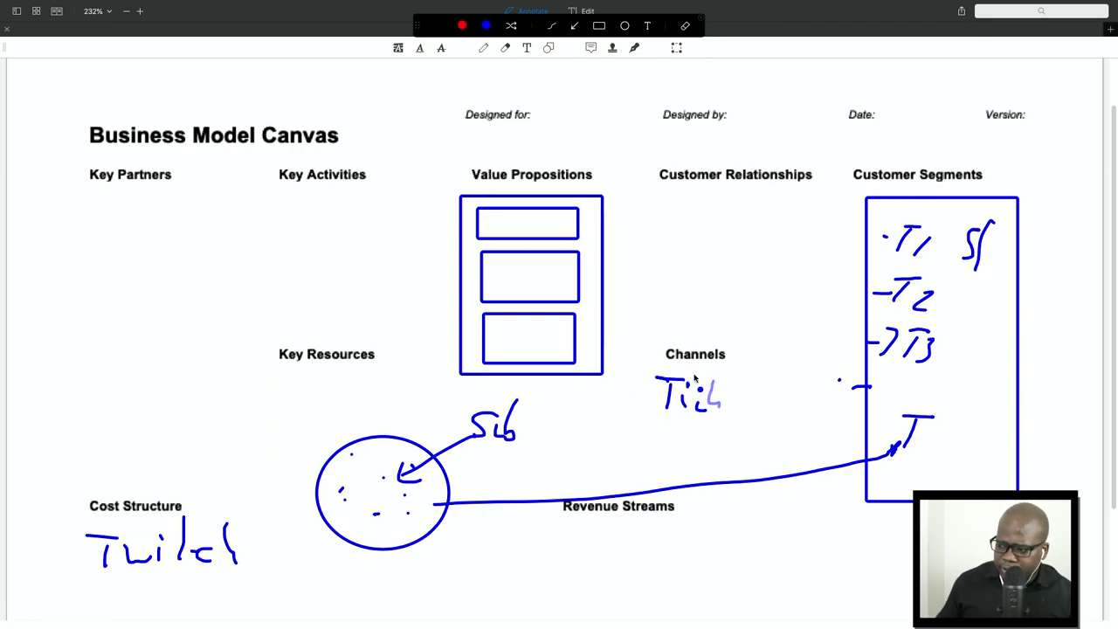
pyautogui.hotkey('ctrl', 'z')
pyautogui.hotkey('ctrl', 'z')
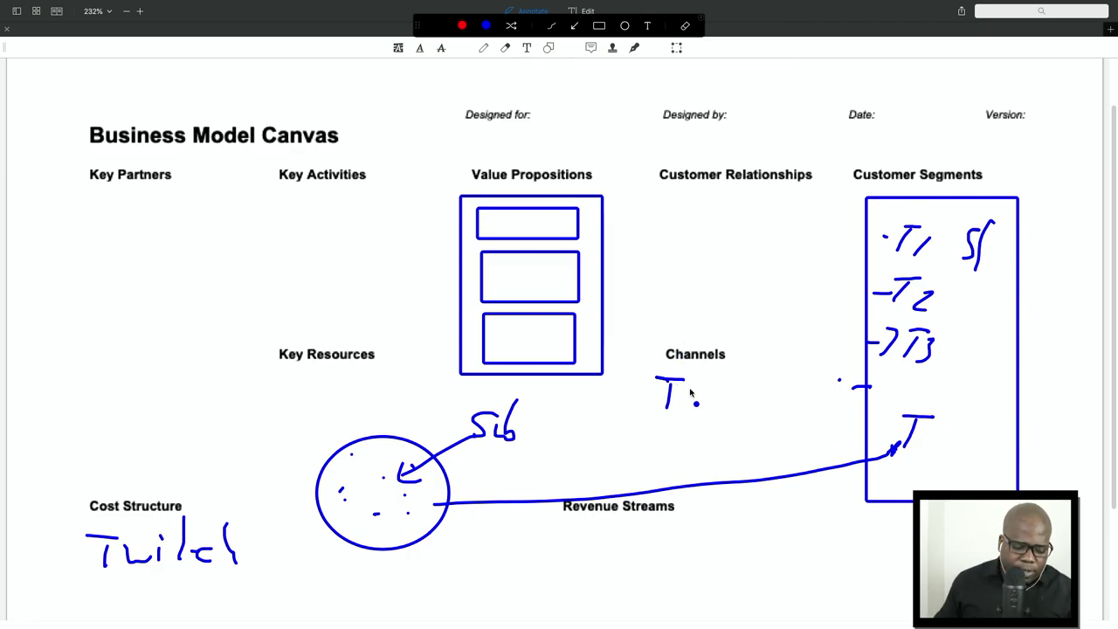
pyautogui.moveTo(694, 385); pyautogui.dragTo(747, 457)
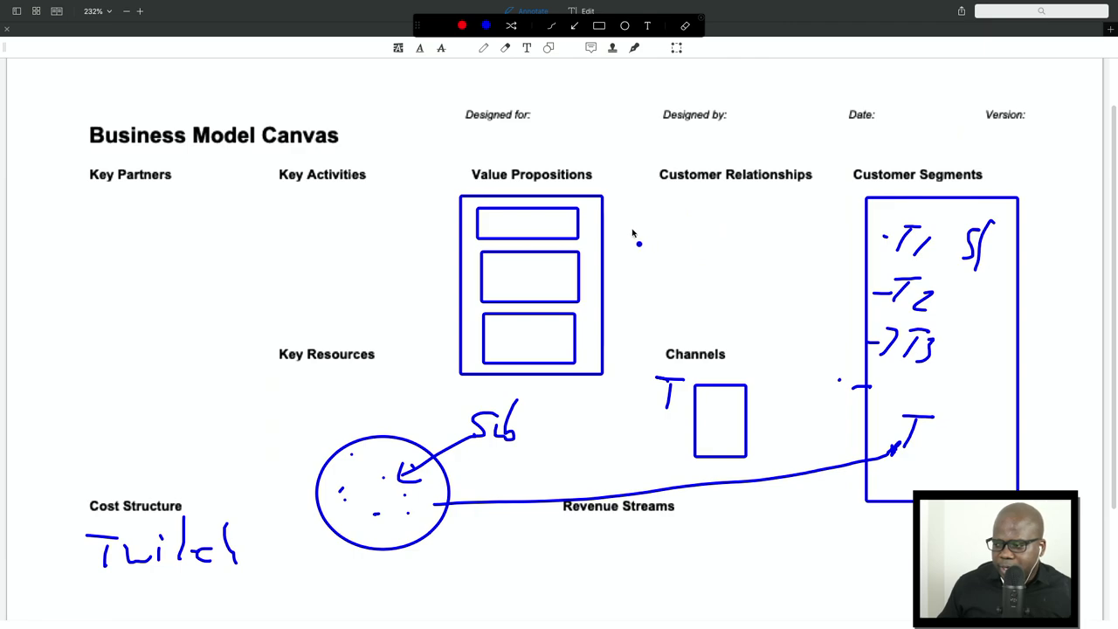
pyautogui.moveTo(603, 224); pyautogui.dragTo(634, 221)
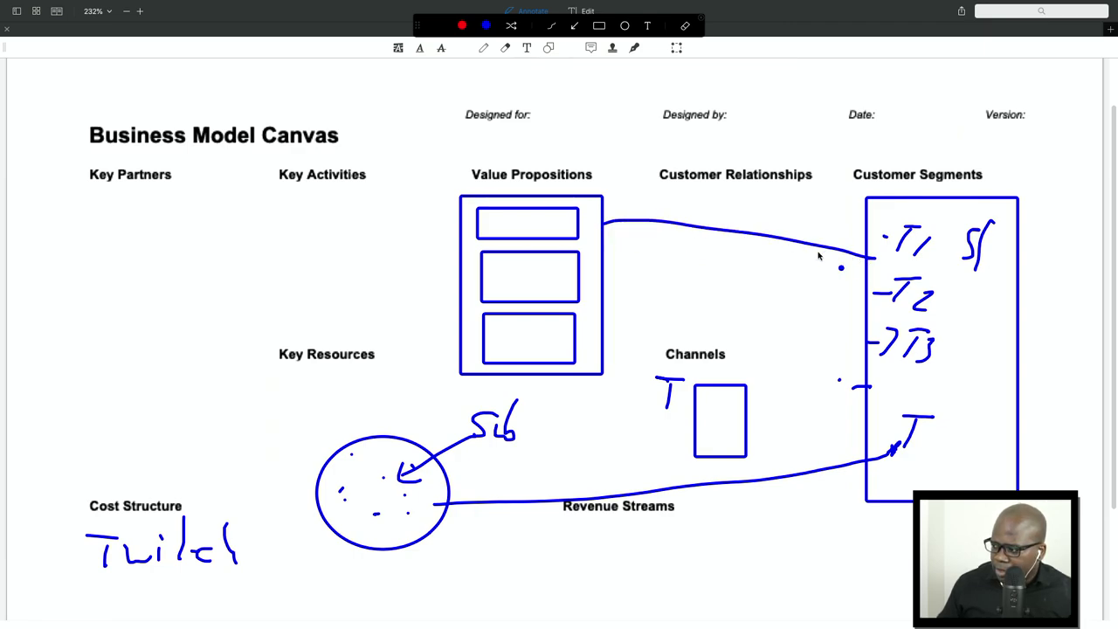
# - Draw a curved line from the middle Value Propositions box to the T2 entry
pyautogui.moveTo(587, 259); pyautogui.dragTo(893, 274)
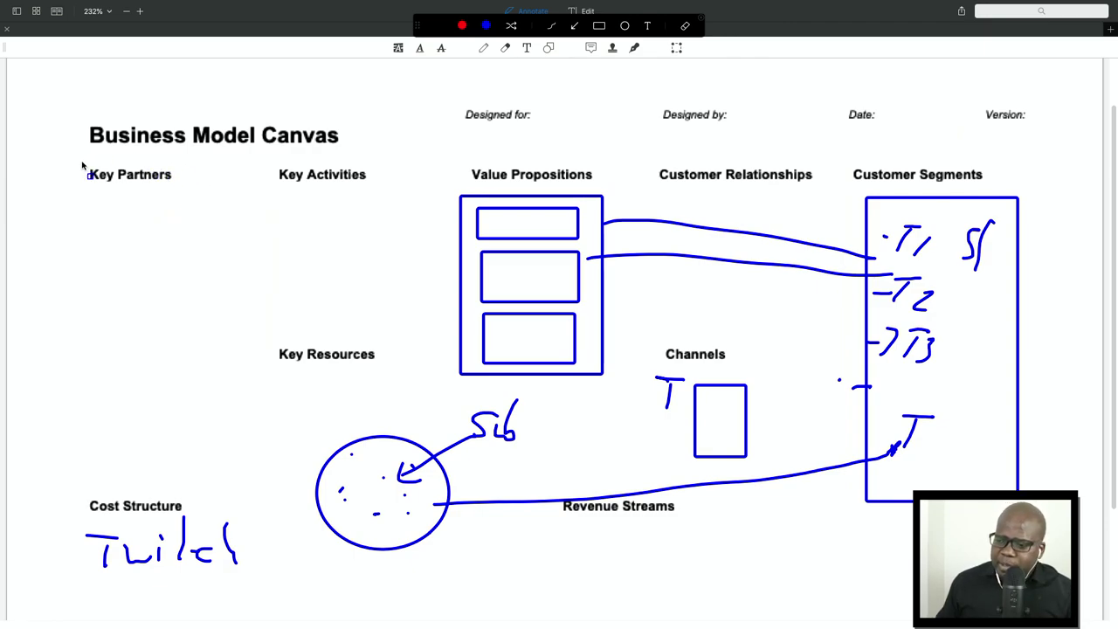
# - Draw one large rectangle around Key Partners, Key Activities and Key Resources
pyautogui.moveTo(73, 156)
pyautogui.mouseDown()
pyautogui.moveTo(394, 262)
pyautogui.moveTo(420, 453)
pyautogui.moveTo(424, 420)
pyautogui.mouseUp()
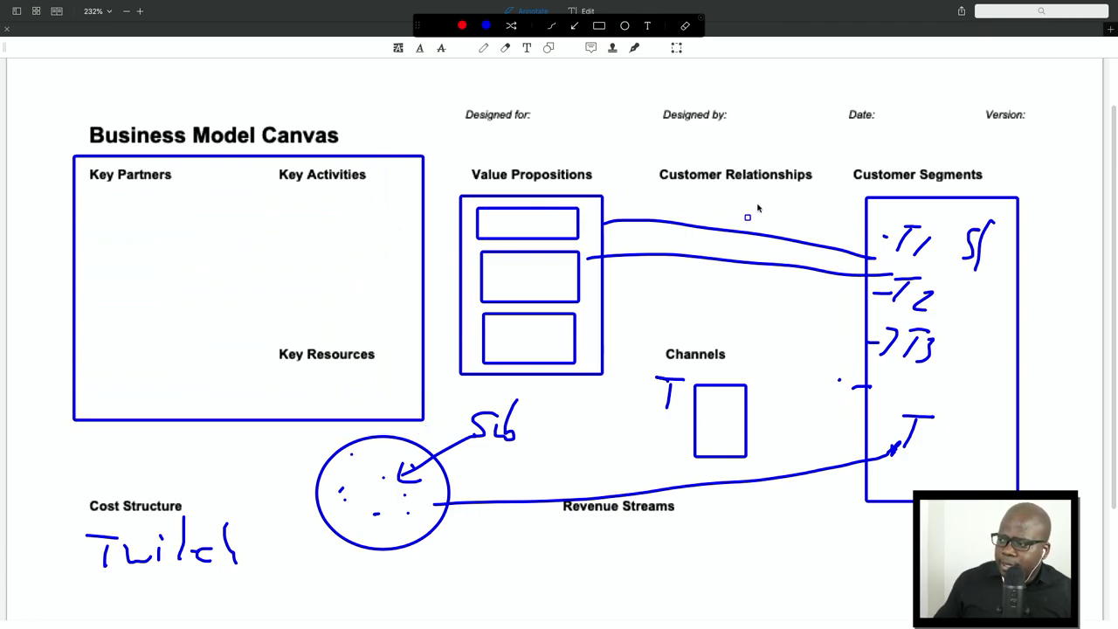